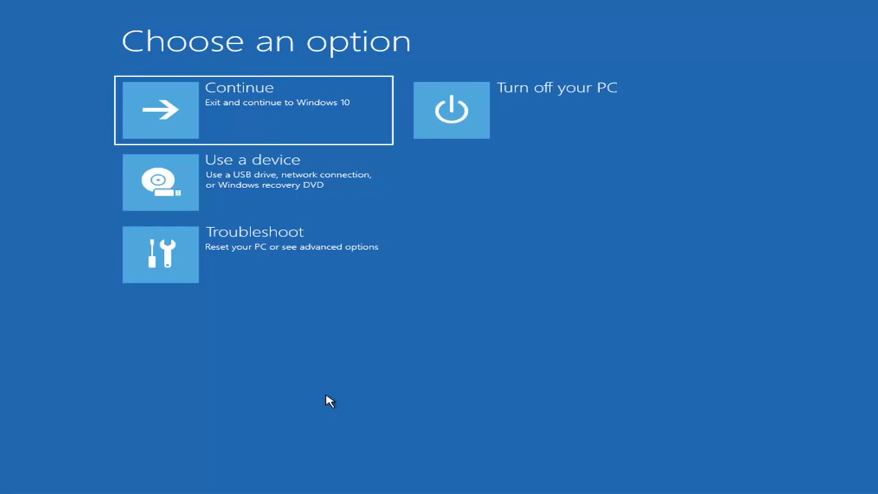
Go through Troubleshoot to the Advanced options page listing Startup Repair, Command Prompt and System Restore.
{"action": "key", "text": "Return"}
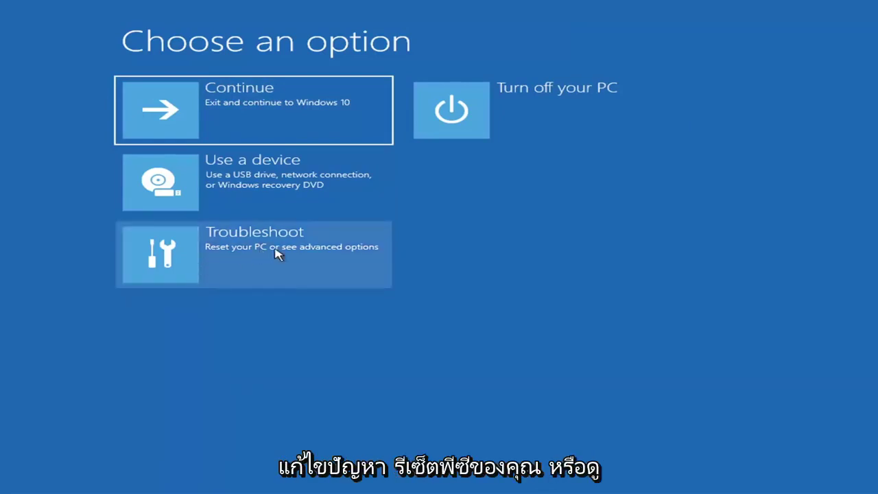
{"action": "left_click", "coordinate": [336, 258]}
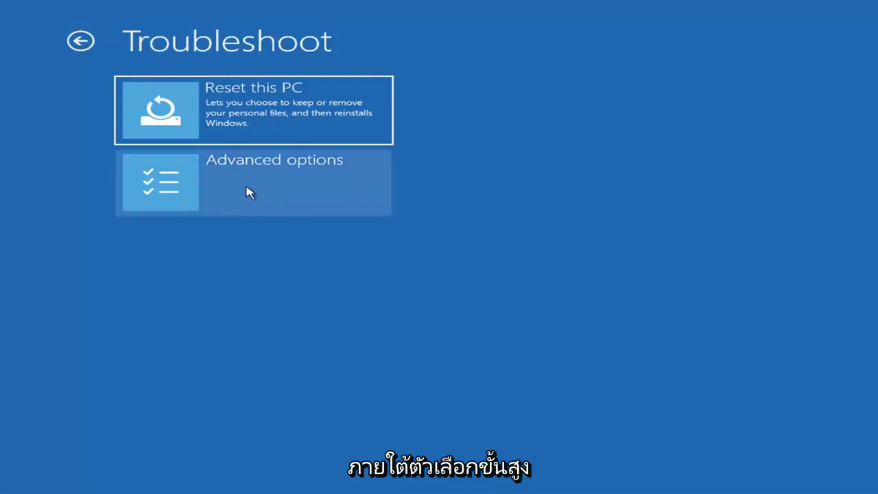
{"action": "left_click", "coordinate": [274, 187]}
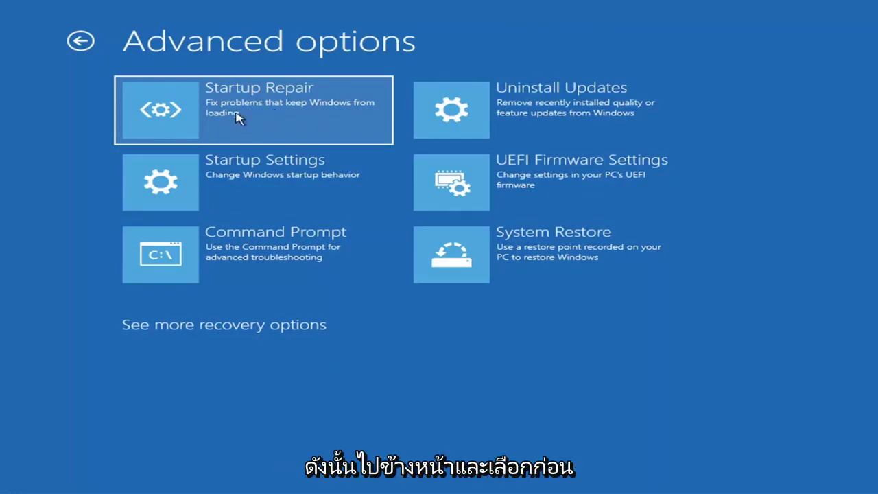
Run Startup Repair and let its diagnosis finish with the couldn't-repair message.
{"action": "left_click", "coordinate": [236, 119]}
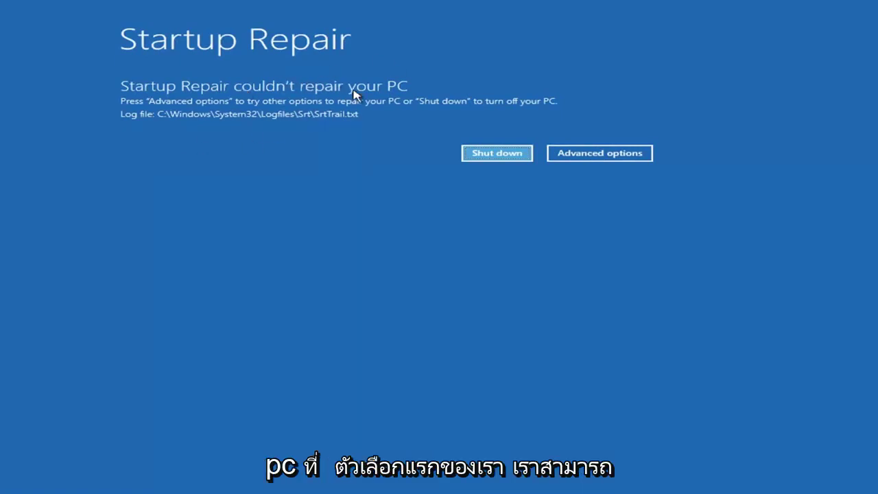
Leave the failed repair and reach Startup Settings via Troubleshoot and Advanced options.
{"action": "left_click", "coordinate": [613, 155]}
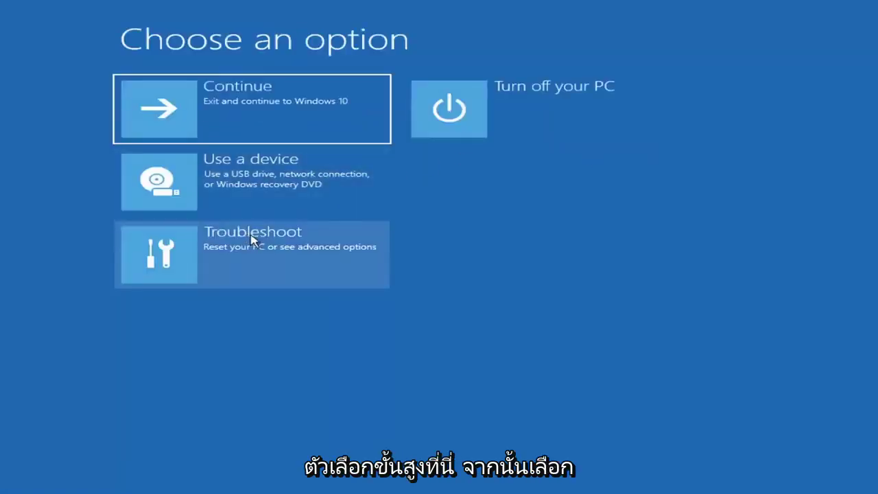
{"action": "left_click", "coordinate": [220, 263]}
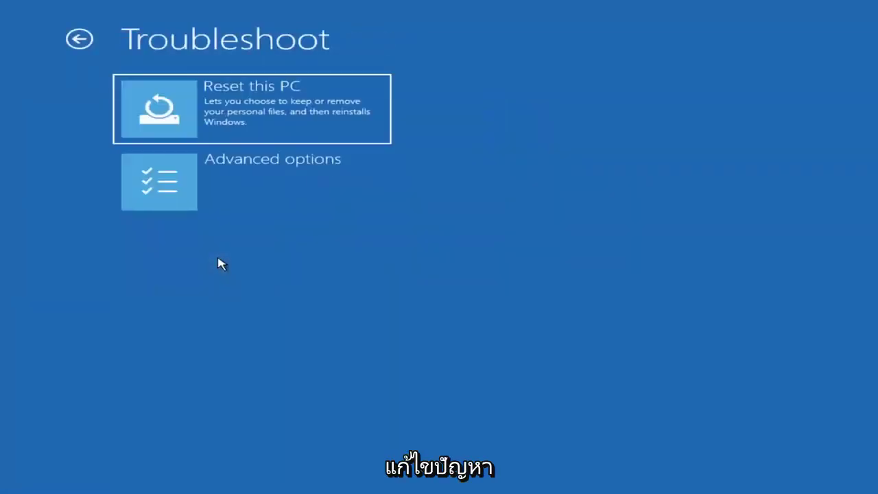
{"action": "left_click", "coordinate": [230, 193]}
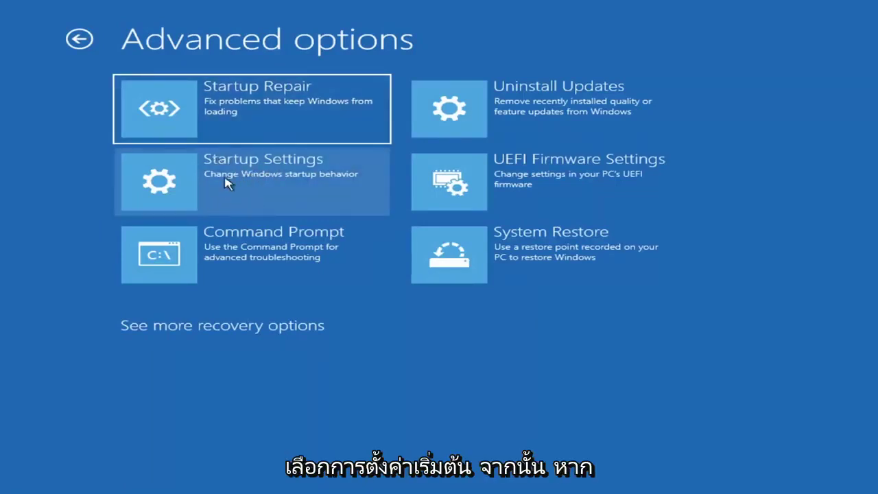
{"action": "left_click", "coordinate": [227, 182]}
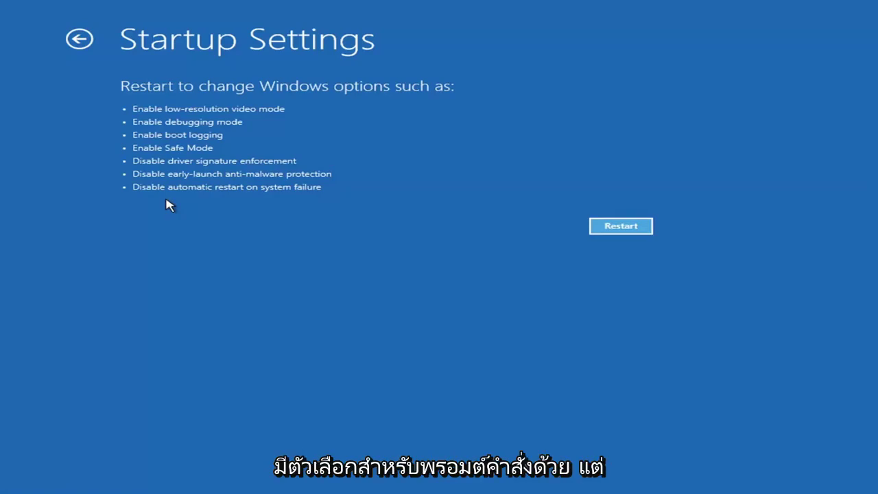
View the Uninstall Updates quality and feature update choices, then return to Advanced options.
{"action": "left_click", "coordinate": [78, 39]}
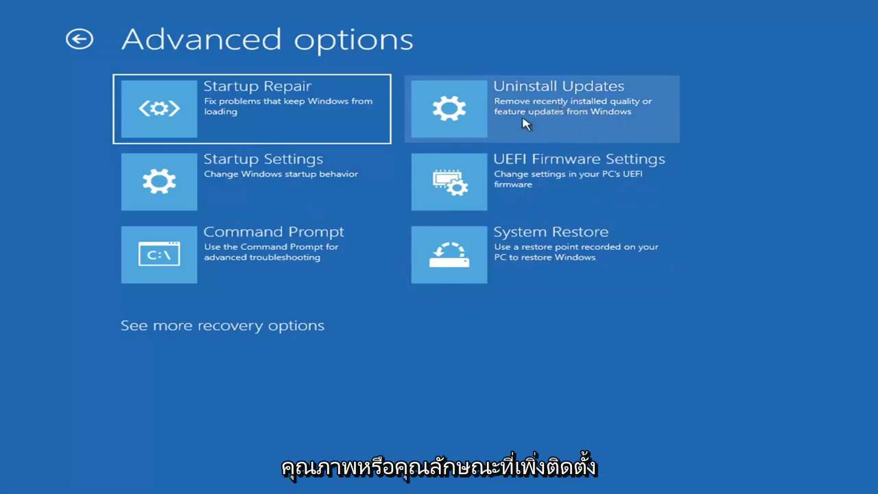
{"action": "left_click", "coordinate": [514, 112]}
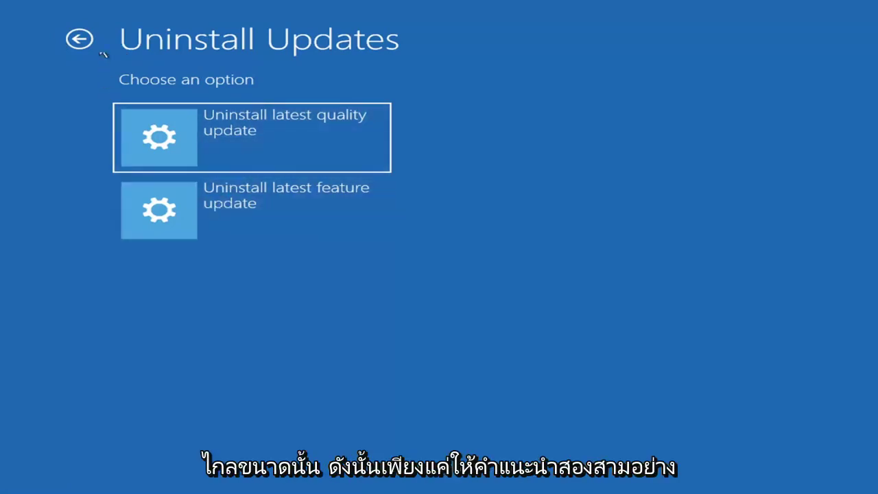
{"action": "left_click", "coordinate": [79, 40]}
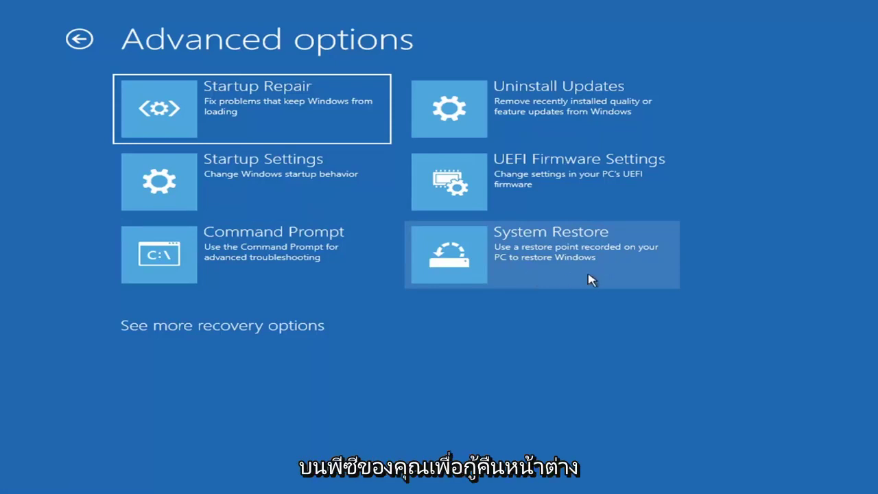
Set up System Restore to the 7/9/2021 'Manual: Before Updates' point for drive C:.
{"action": "left_click", "coordinate": [569, 267]}
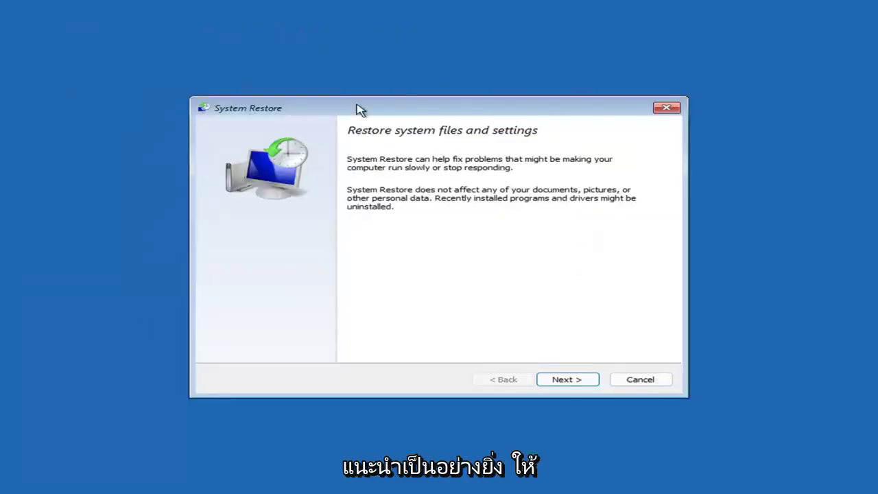
{"action": "left_click", "coordinate": [560, 380]}
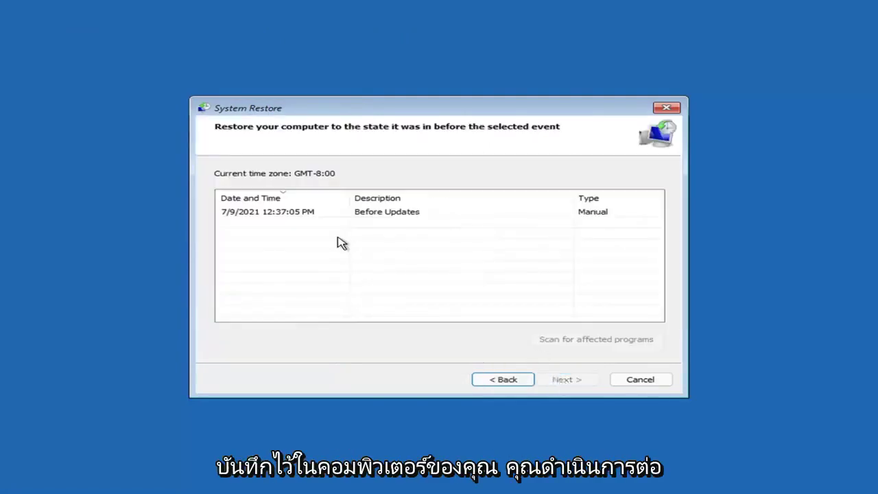
{"action": "left_click", "coordinate": [271, 215]}
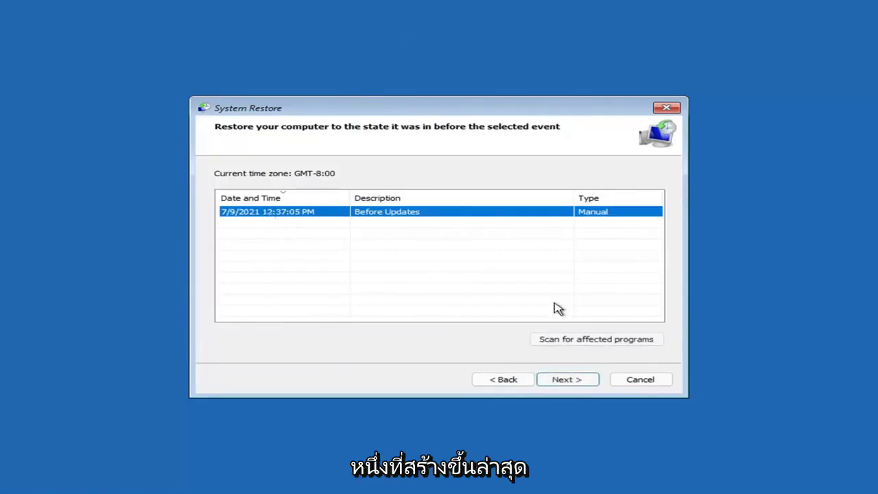
{"action": "left_click", "coordinate": [577, 383]}
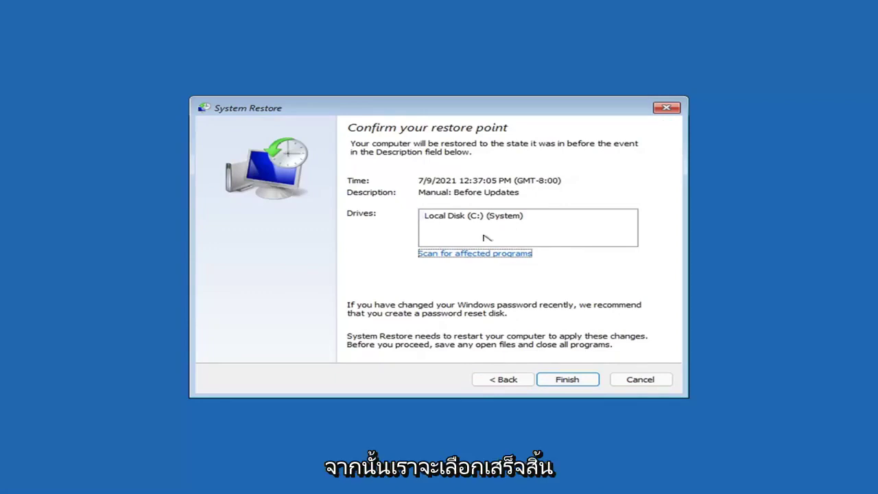
{"action": "left_click", "coordinate": [567, 382]}
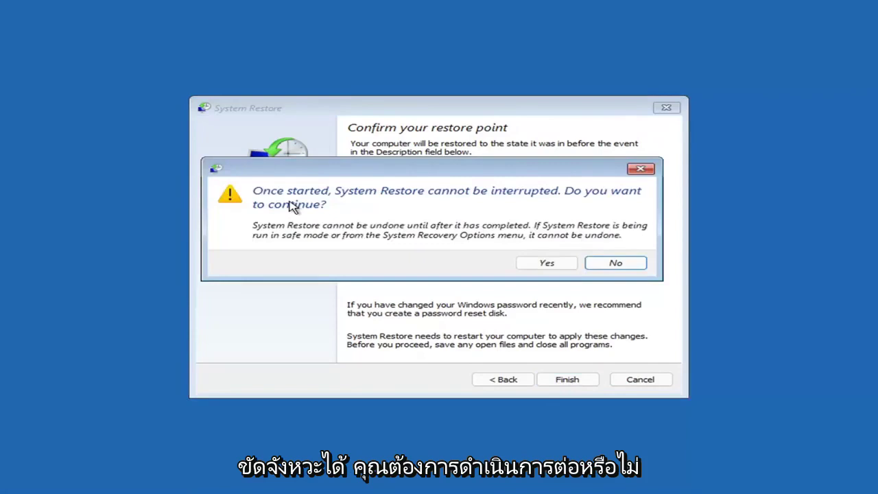
Confirm the restore and wait for Windows to restore to 7/9/2021 and restart.
{"action": "left_click", "coordinate": [547, 267]}
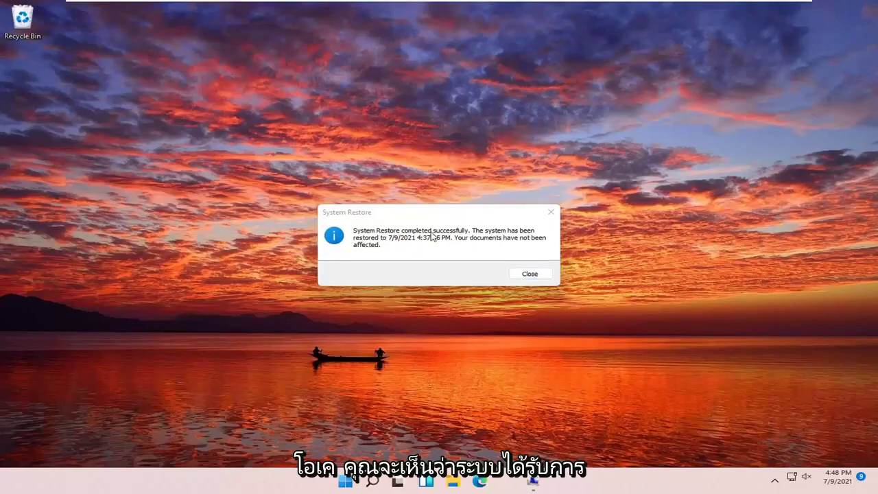
Close the System Restore completed message, returning to the Choose an option menu.
{"action": "left_click", "coordinate": [551, 212]}
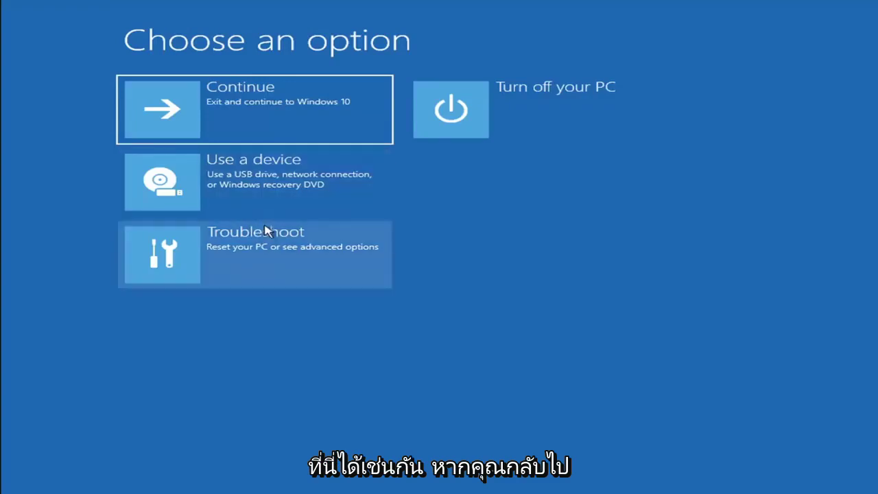
Open Reset this PC under Troubleshoot and pick the Keep my files option.
{"action": "left_click", "coordinate": [256, 262]}
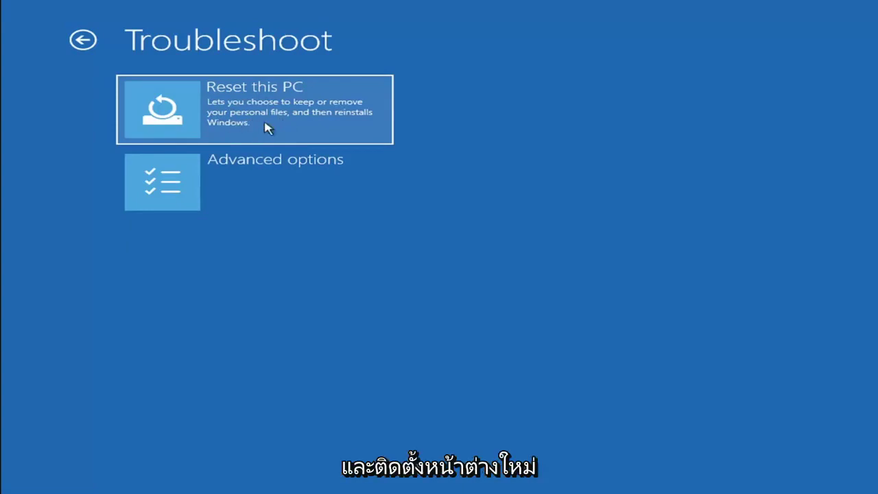
{"action": "left_click", "coordinate": [288, 125]}
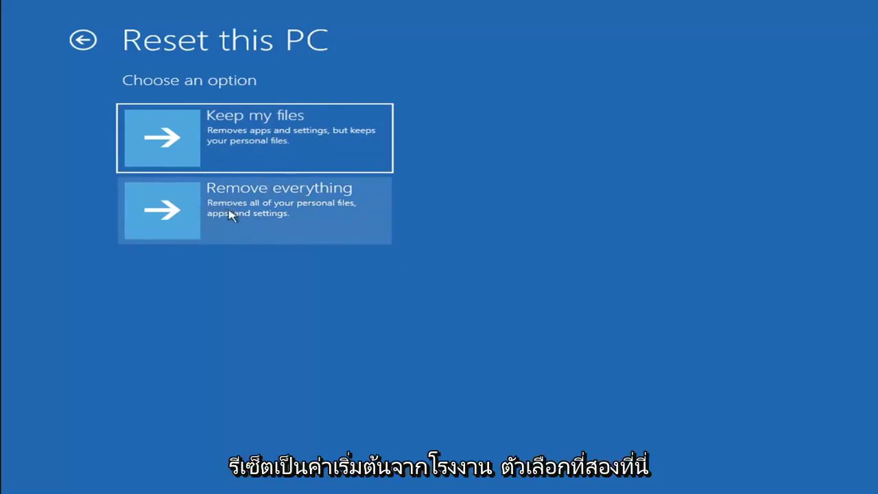
{"action": "left_click", "coordinate": [246, 125]}
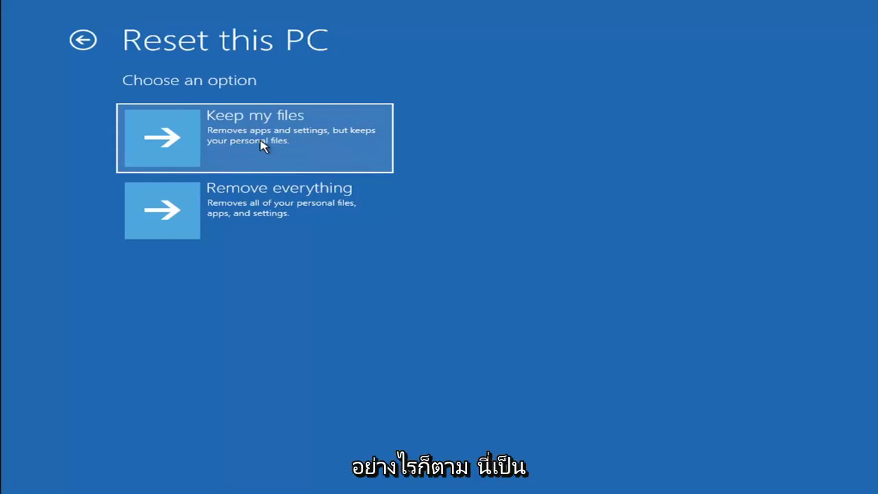
Back out to the main menu and launch Command Prompt from Troubleshoot > Advanced options.
{"action": "left_click", "coordinate": [89, 41]}
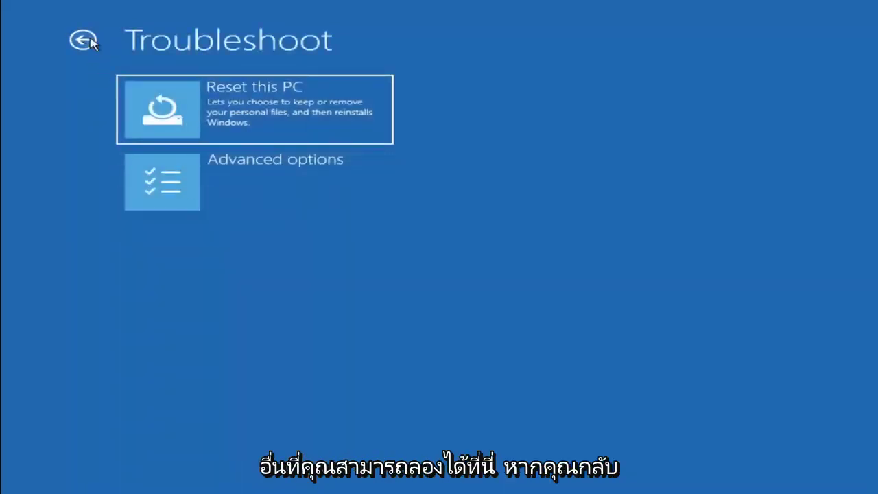
{"action": "left_click", "coordinate": [84, 41]}
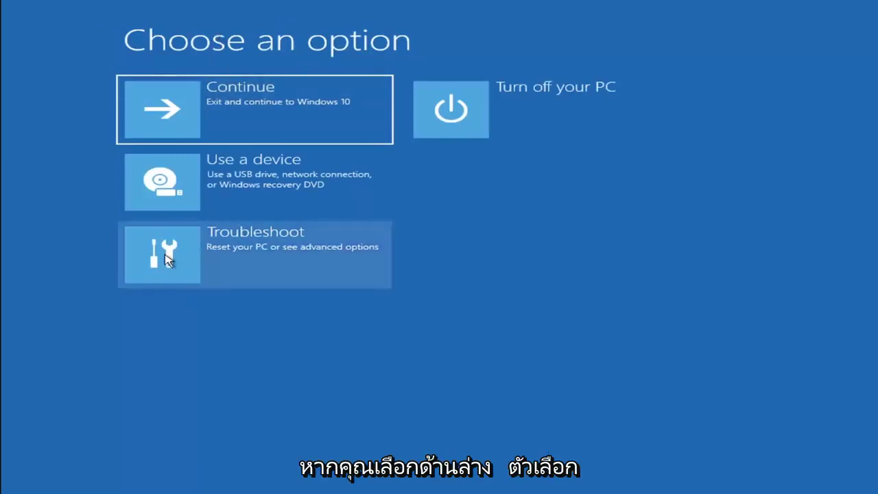
{"action": "left_click", "coordinate": [267, 260]}
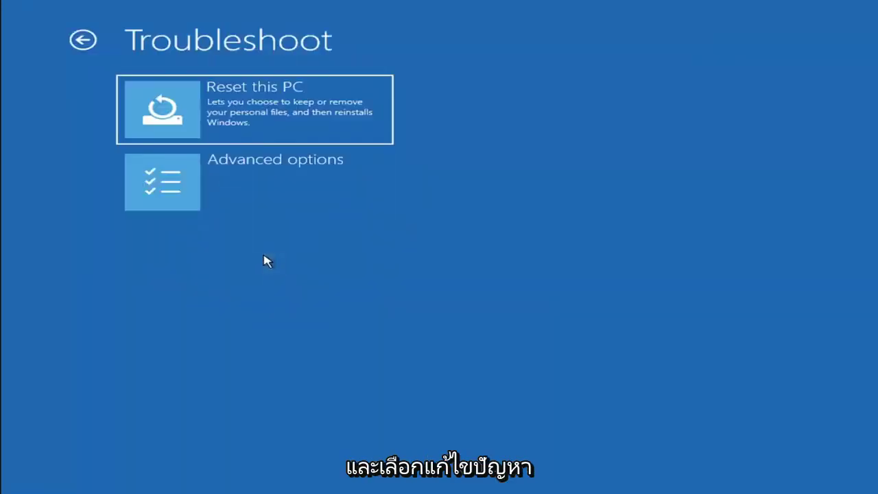
{"action": "left_click", "coordinate": [254, 190]}
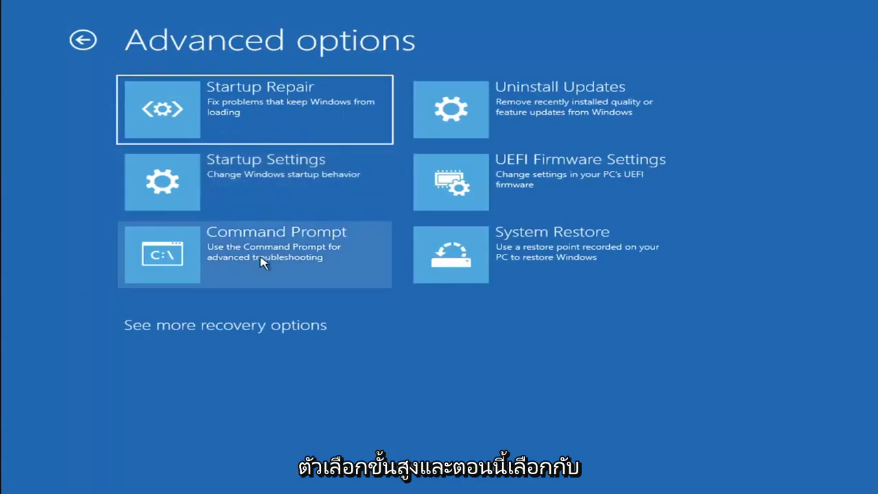
{"action": "left_click", "coordinate": [206, 261]}
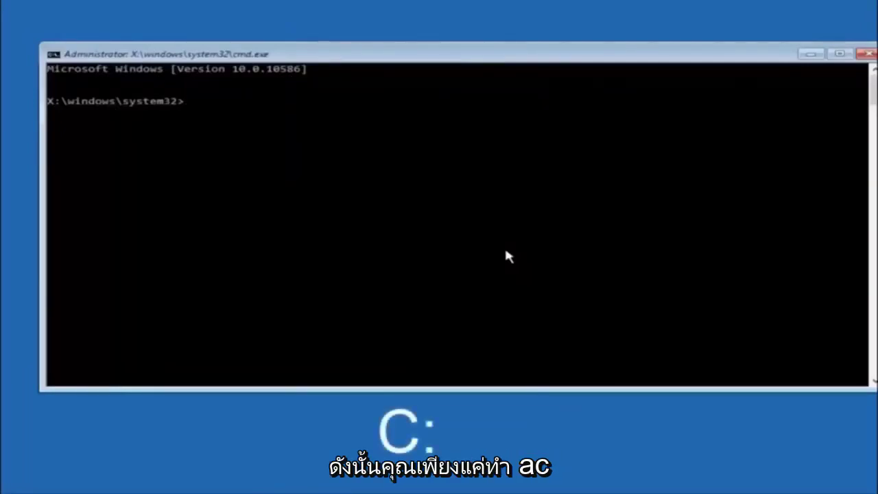
Switch the prompt to drive C: and list its root folders with dir.
{"action": "type", "text": "c:"}
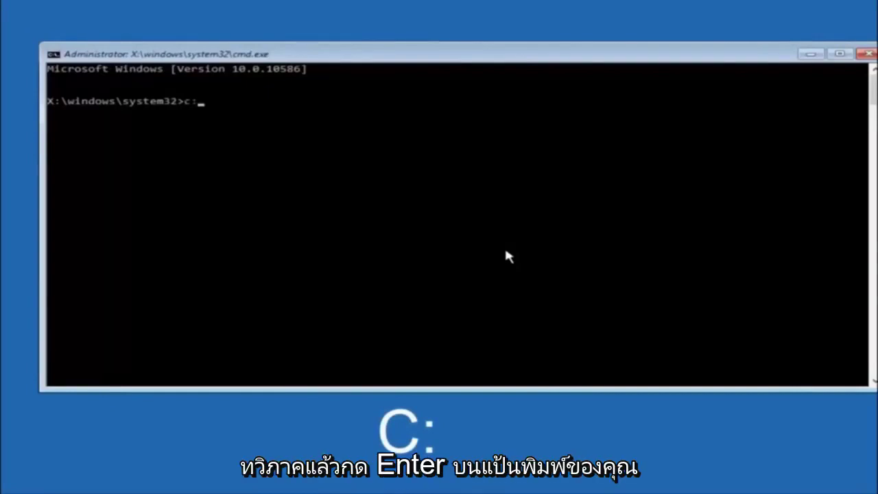
{"action": "key", "text": "Return"}
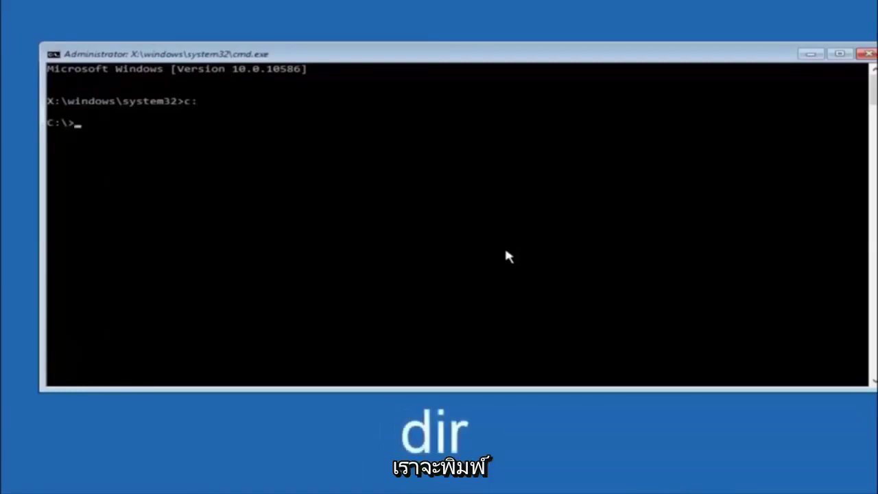
{"action": "type", "text": "dir"}
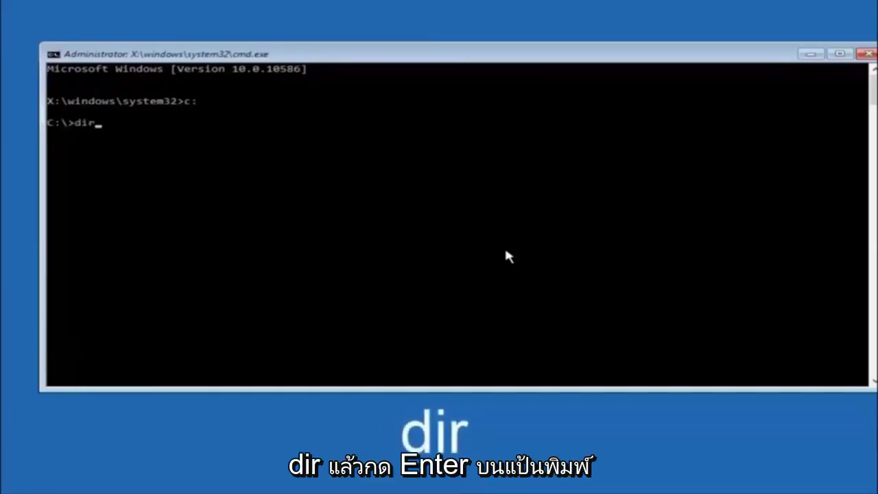
{"action": "key", "text": "Return"}
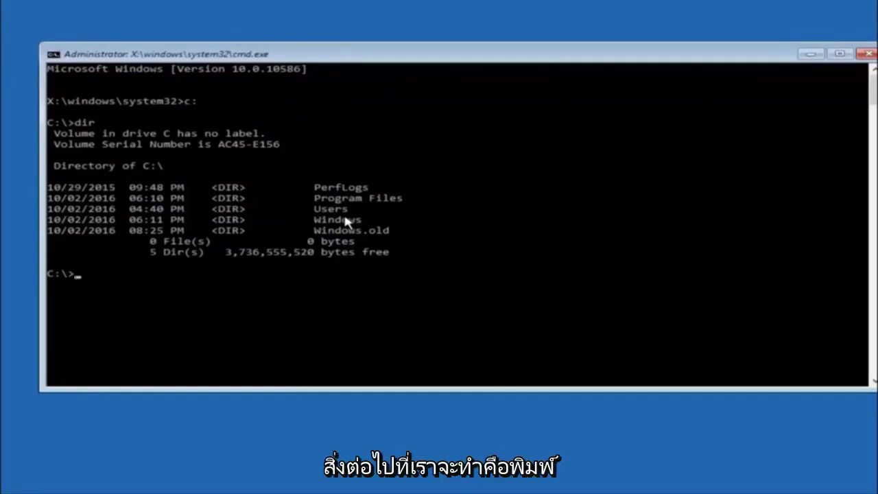
Change to C:\Windows\System32\config and create a 'backup' folder there.
{"action": "type", "text": "cd"}
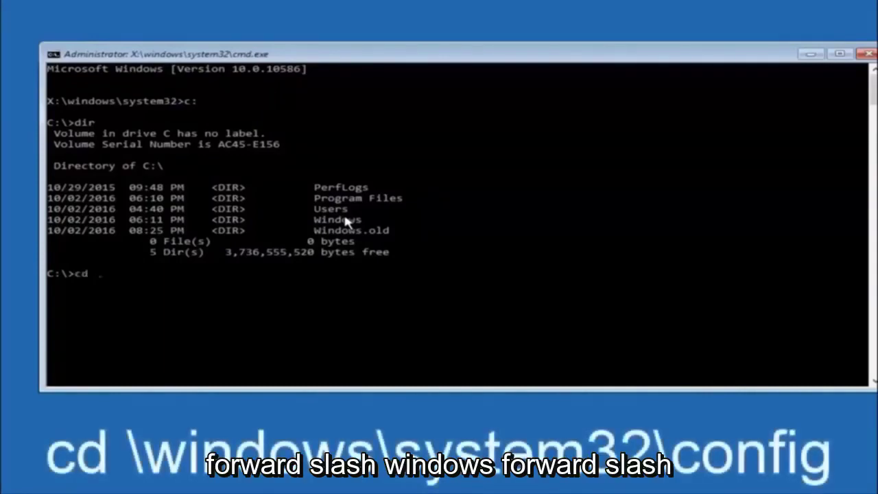
{"action": "type", "text": " \\windows"}
{"action": "type", "text": "\\sy"}
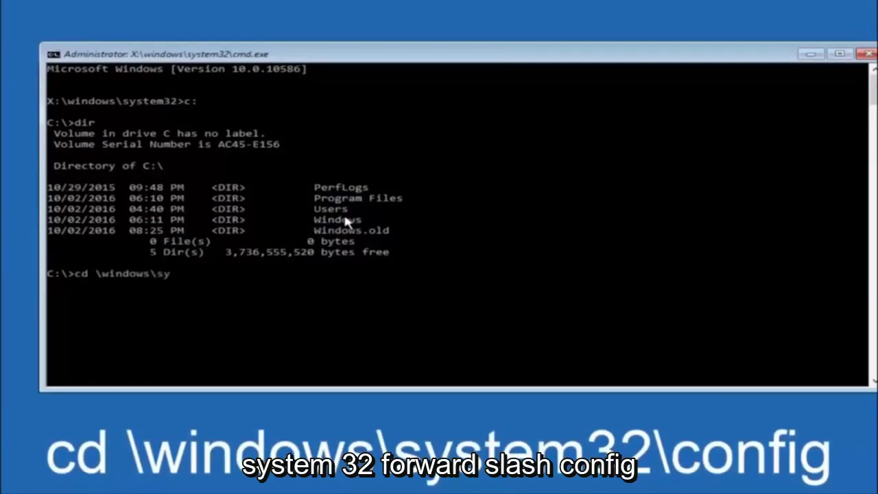
{"action": "type", "text": "stem32"}
{"action": "type", "text": "\\config"}
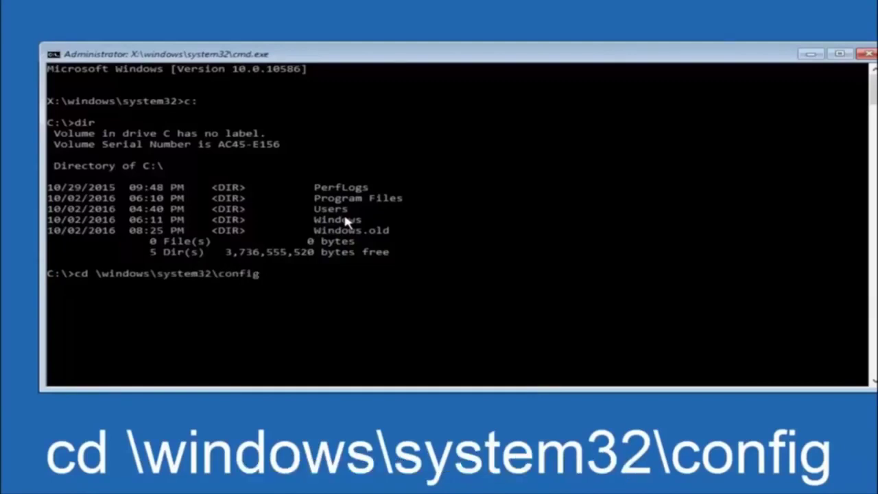
{"action": "key", "text": "Return"}
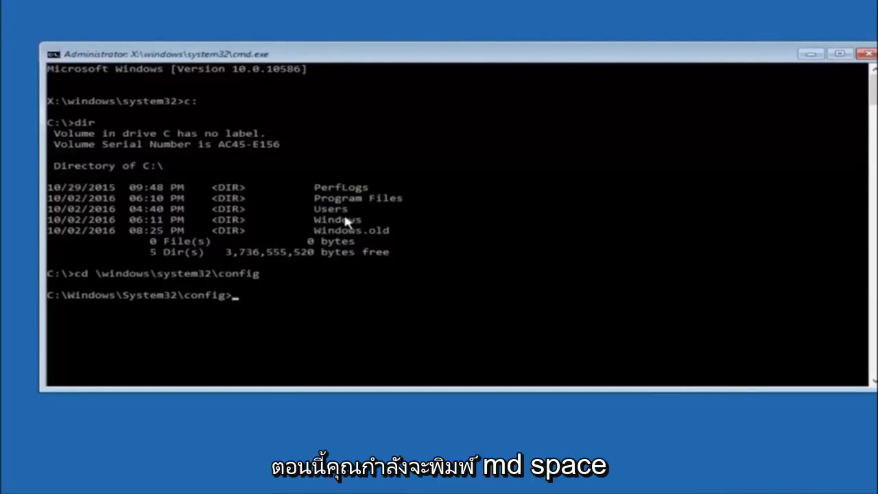
{"action": "type", "text": "md "}
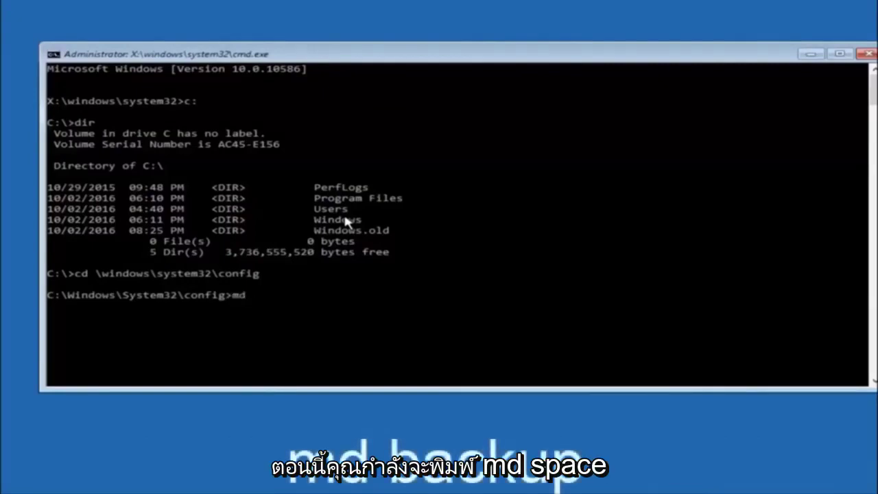
{"action": "type", "text": "backup"}
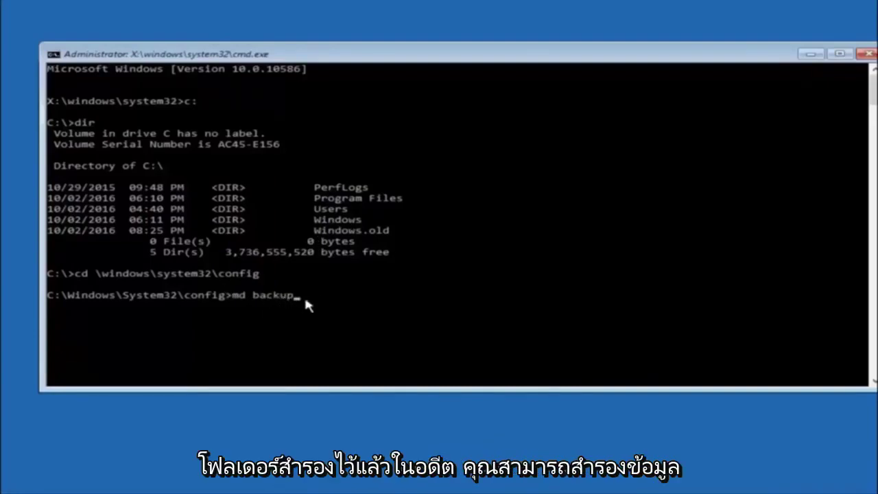
{"action": "type", "text": "1"}
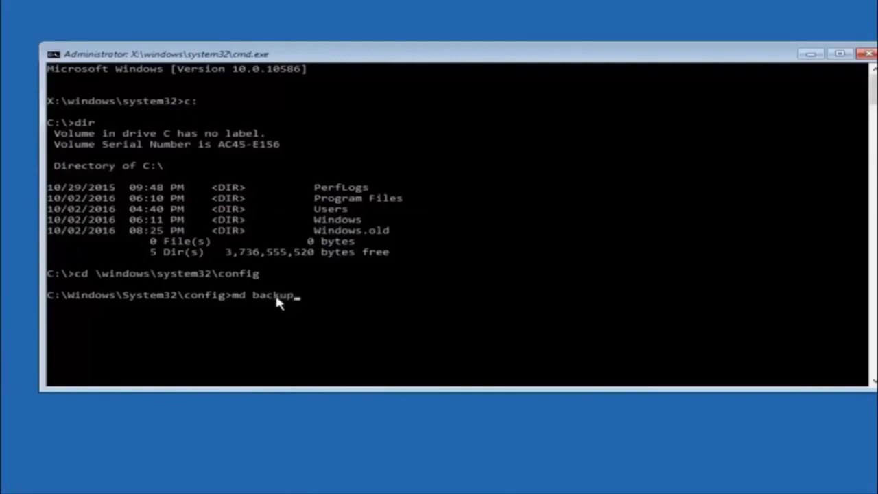
{"action": "key", "text": "Return"}
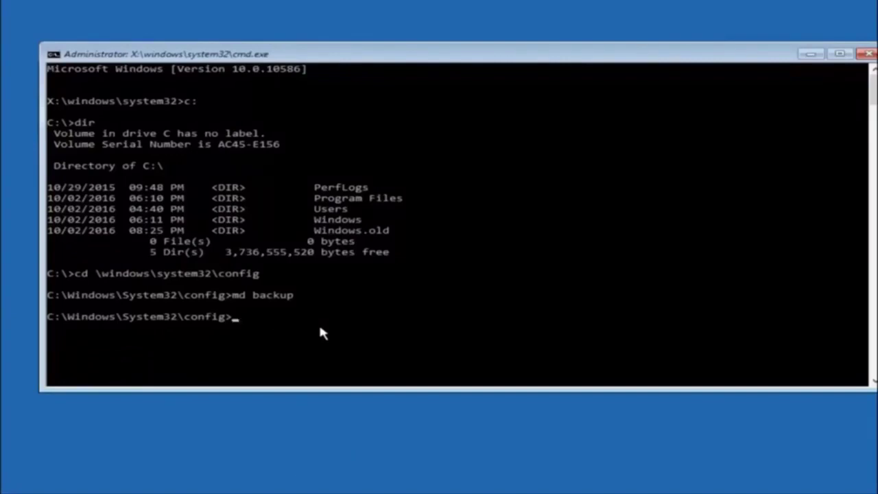
Copy all ten config files, including SAM, SOFTWARE and SYSTEM, into the backup folder.
{"action": "type", "text": "c"}
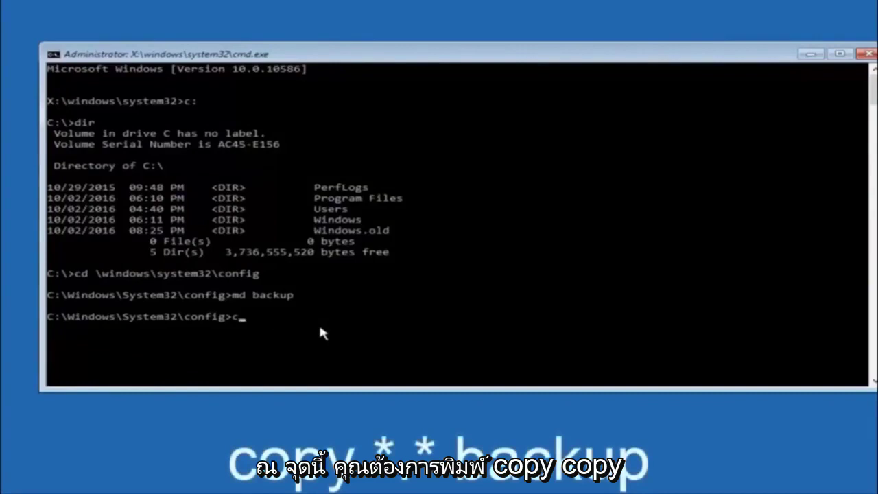
{"action": "type", "text": "opy"}
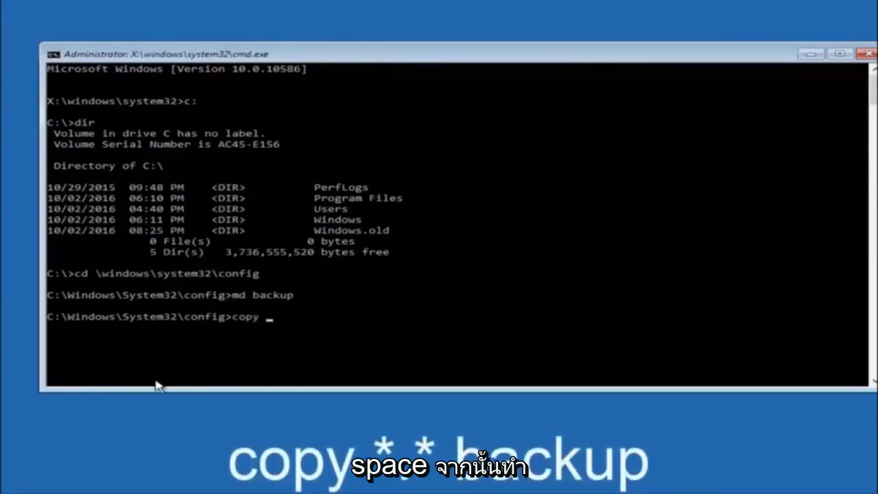
{"action": "type", "text": " *"}
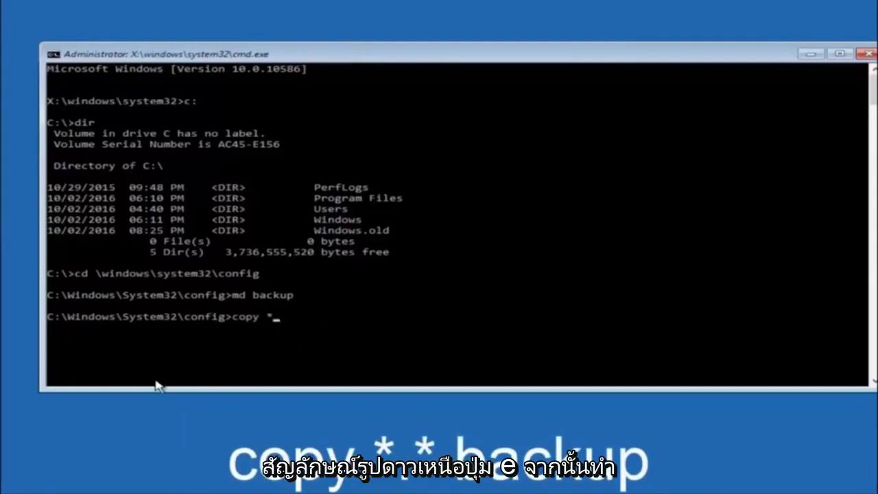
{"action": "type", "text": "."}
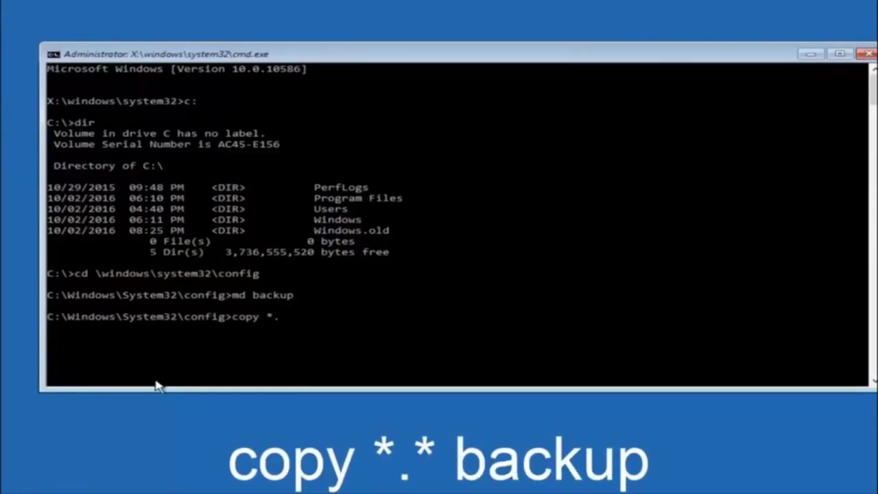
{"action": "type", "text": "* "}
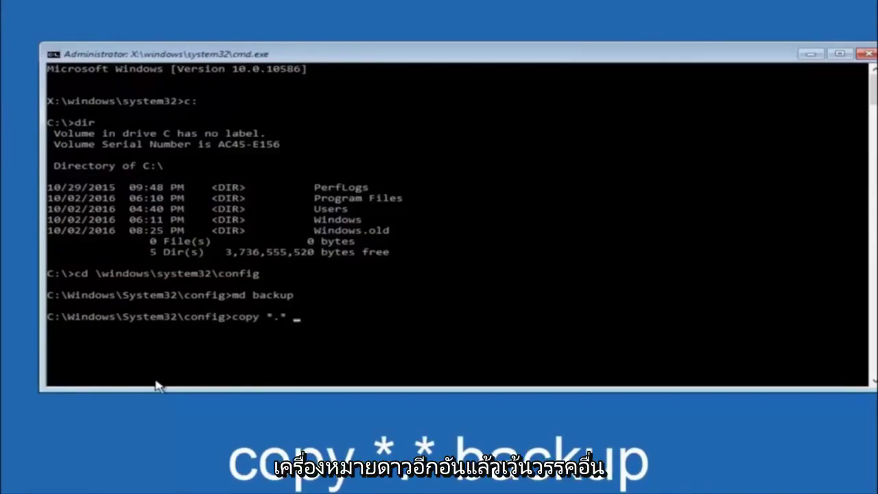
{"action": "type", "text": "b"}
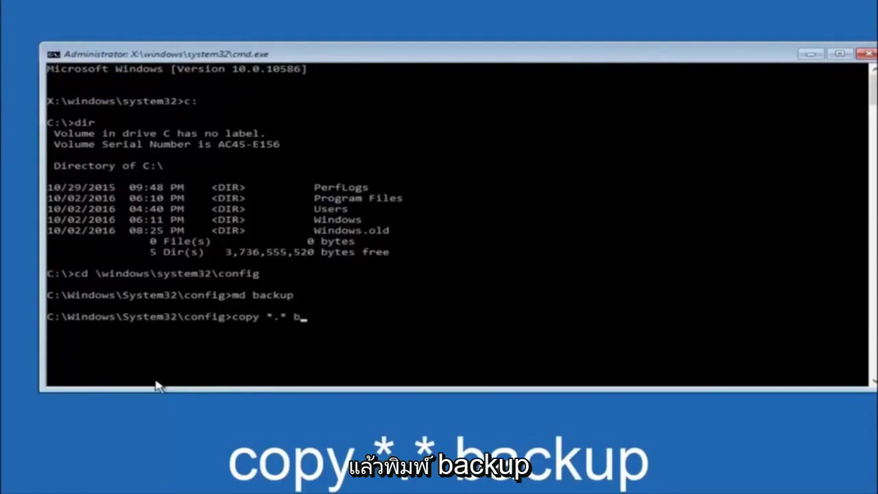
{"action": "type", "text": "ackup"}
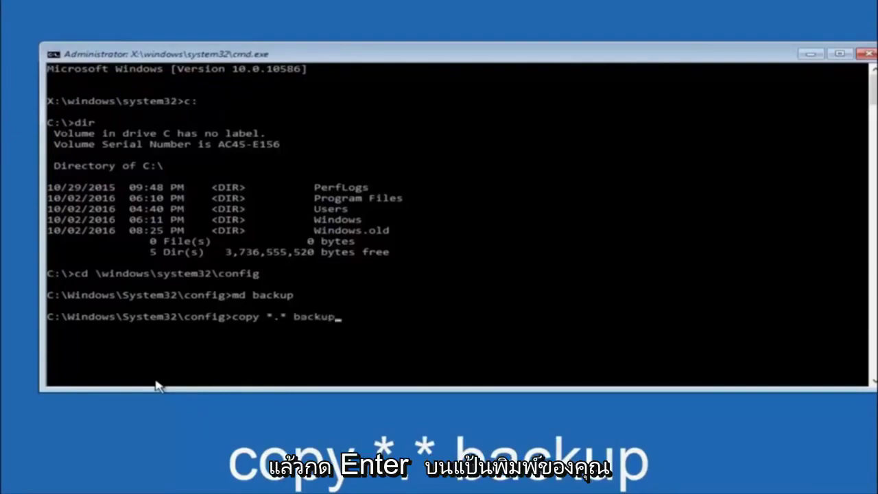
{"action": "key", "text": "Return"}
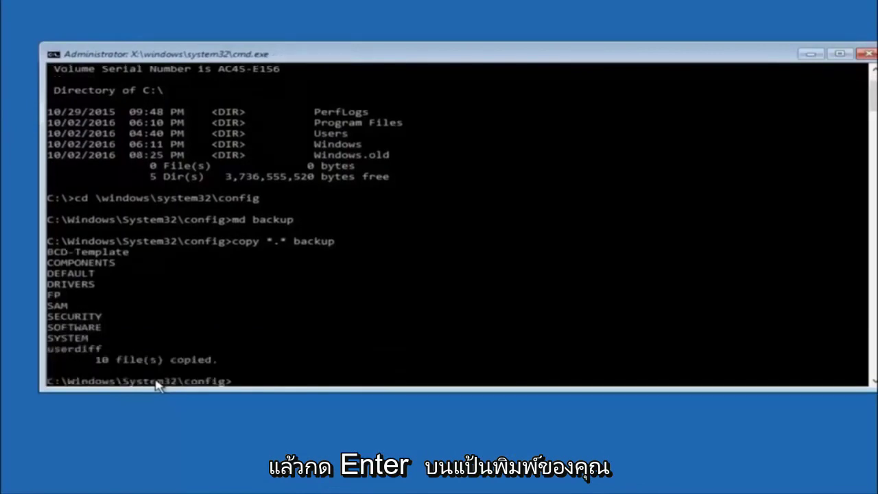
Enter RegBack and list its DEFAULT, SAM, SECURITY, SOFTWARE and SYSTEM files at 0 bytes.
{"action": "type", "text": "cd"}
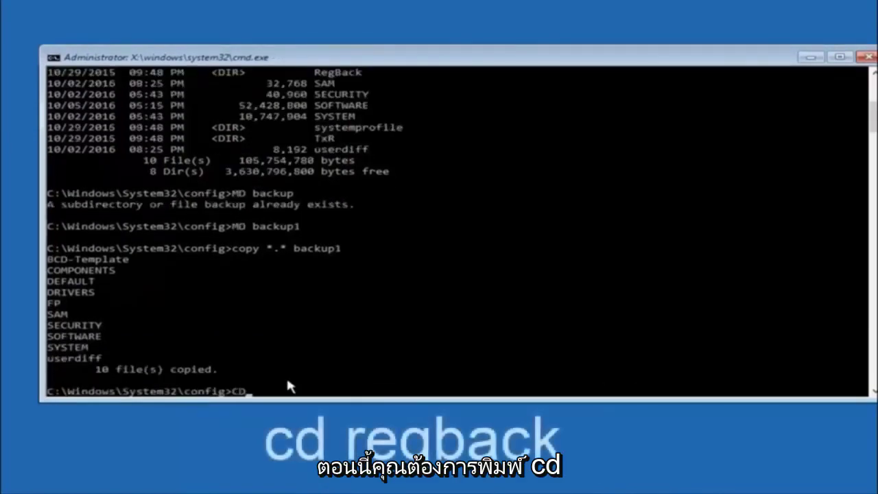
{"action": "type", "text": " reg"}
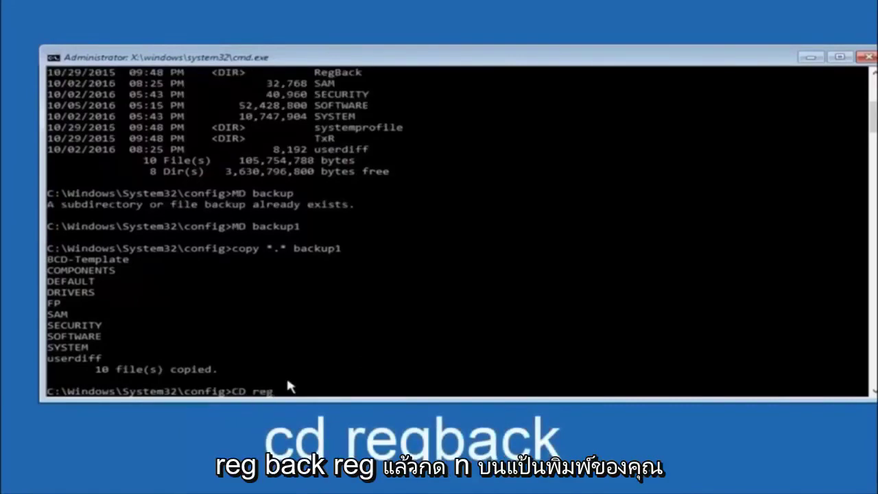
{"action": "type", "text": "back"}
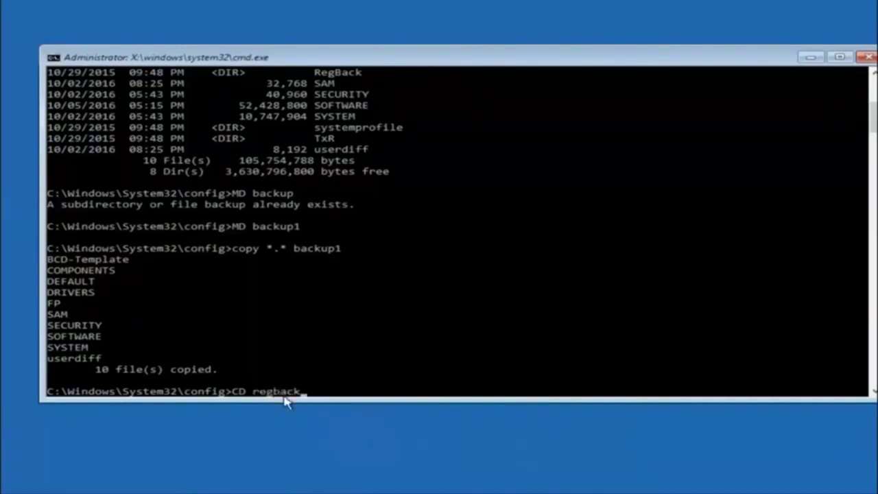
{"action": "key", "text": "Return"}
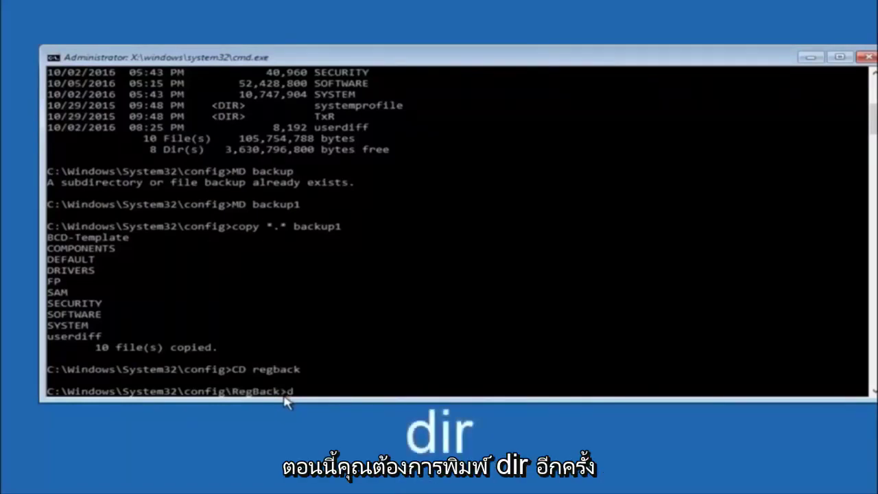
{"action": "type", "text": "dir"}
{"action": "key", "text": "Return"}
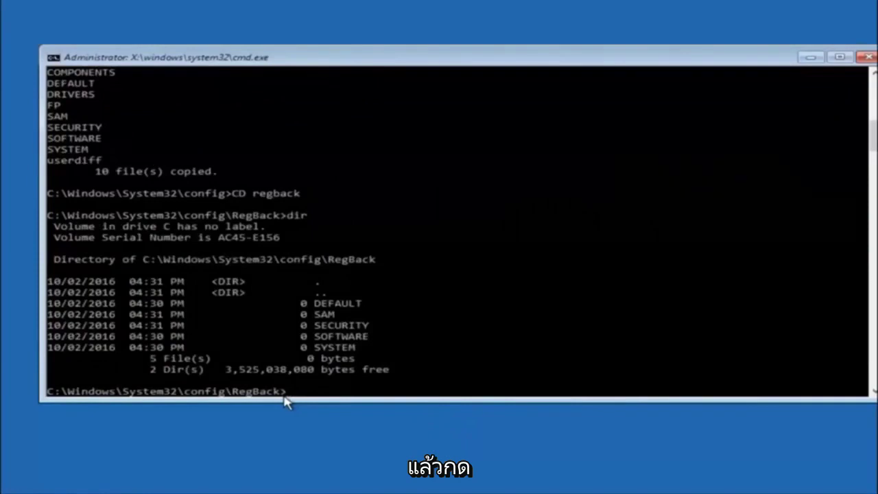
Copy the five RegBack hives up into config, overwriting all existing files with 'A'.
{"action": "type", "text": "co"}
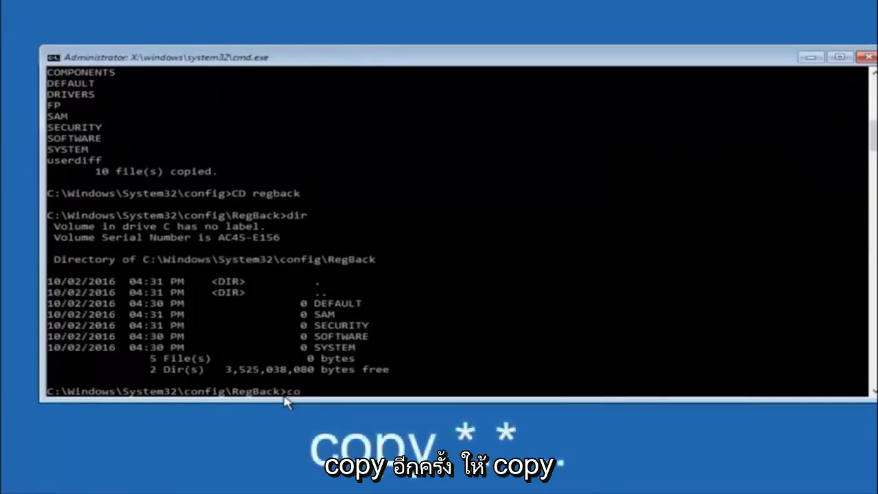
{"action": "type", "text": "py"}
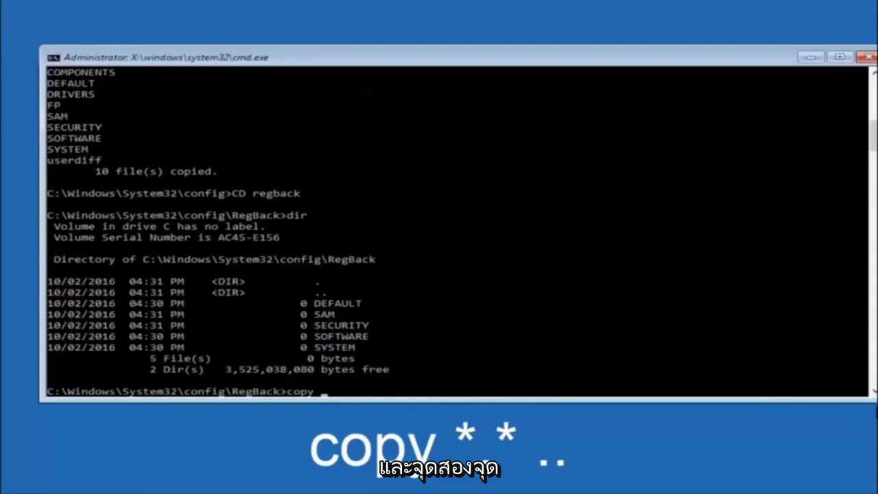
{"action": "left_click", "coordinate": [327, 397]}
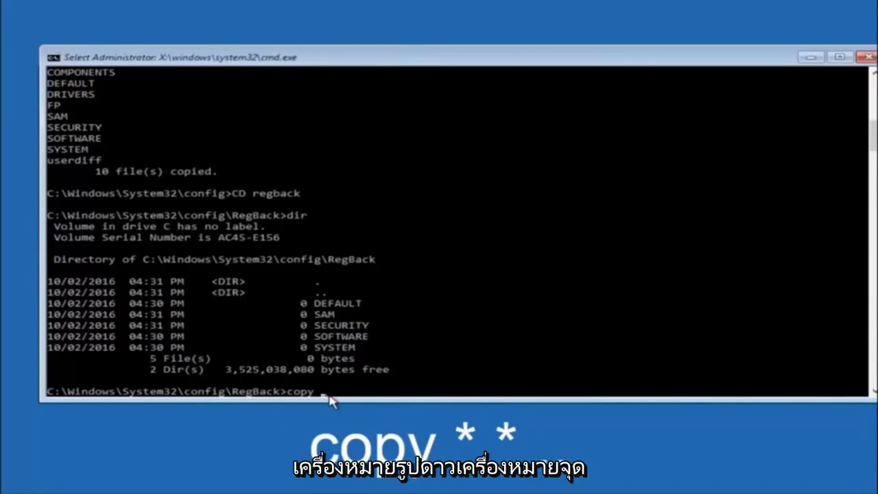
{"action": "type", "text": "*."}
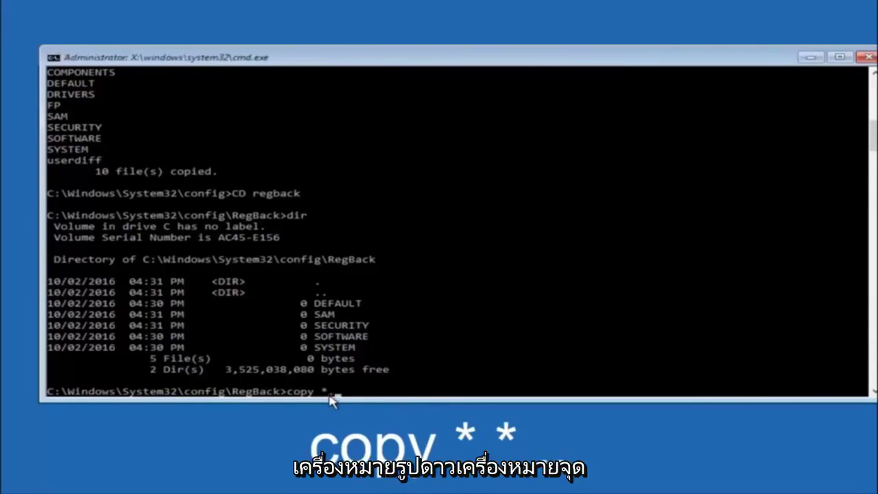
{"action": "type", "text": "*"}
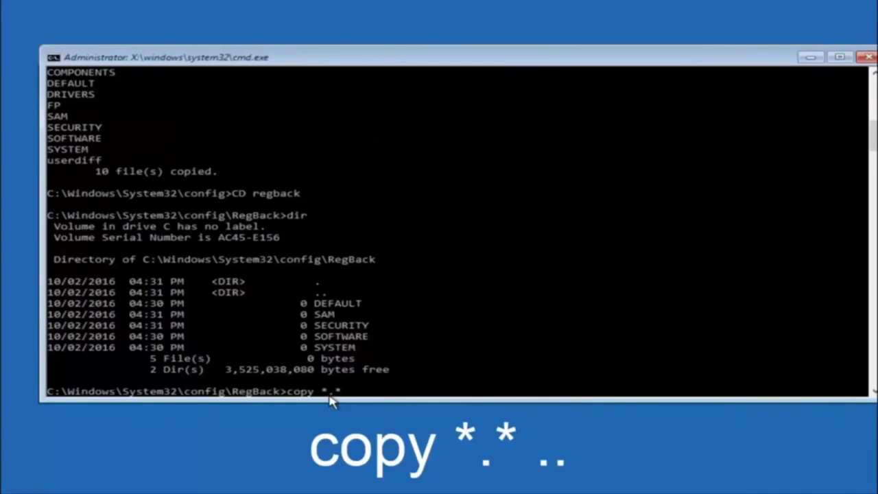
{"action": "type", "text": " .."}
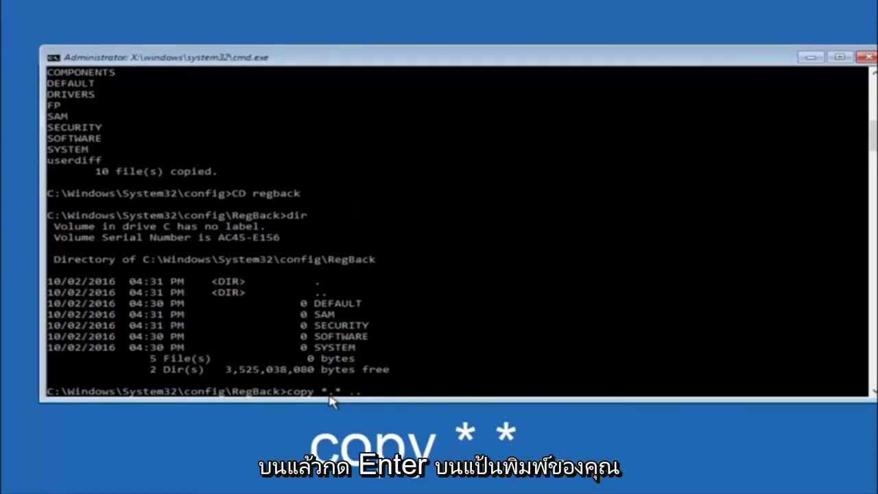
{"action": "key", "text": "Return"}
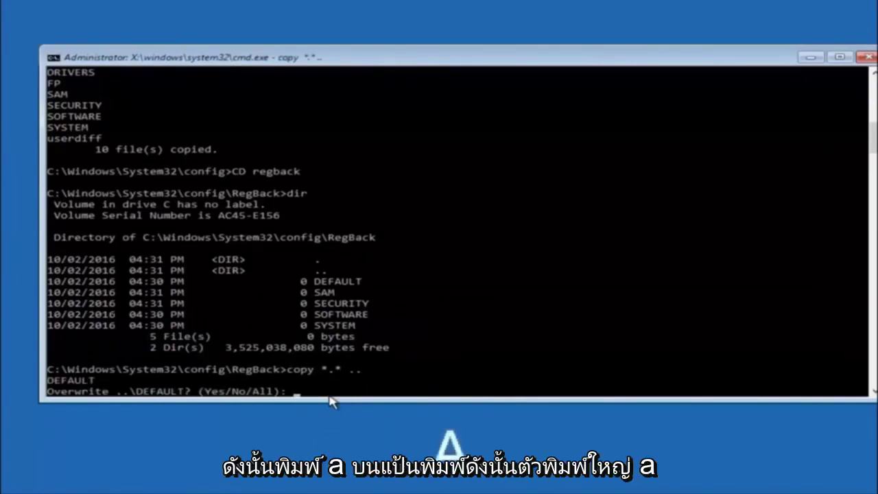
{"action": "type", "text": "A"}
{"action": "key", "text": "Return"}
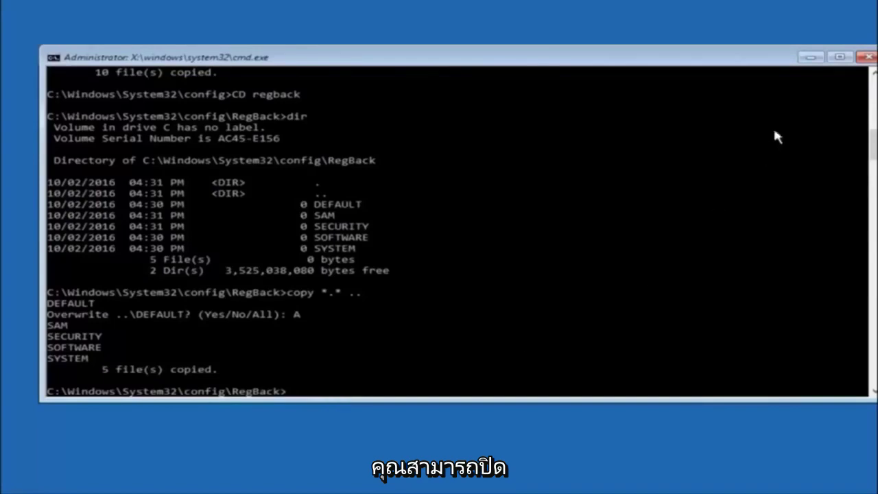
{"action": "left_click", "coordinate": [868, 57]}
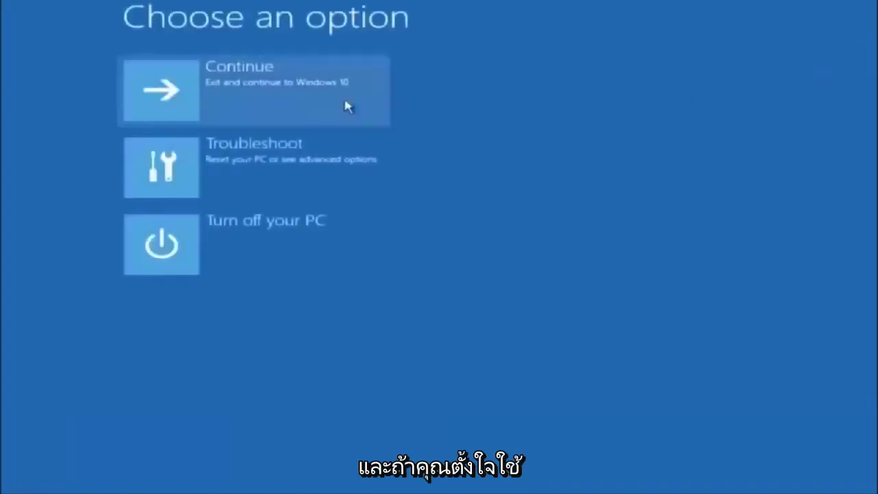